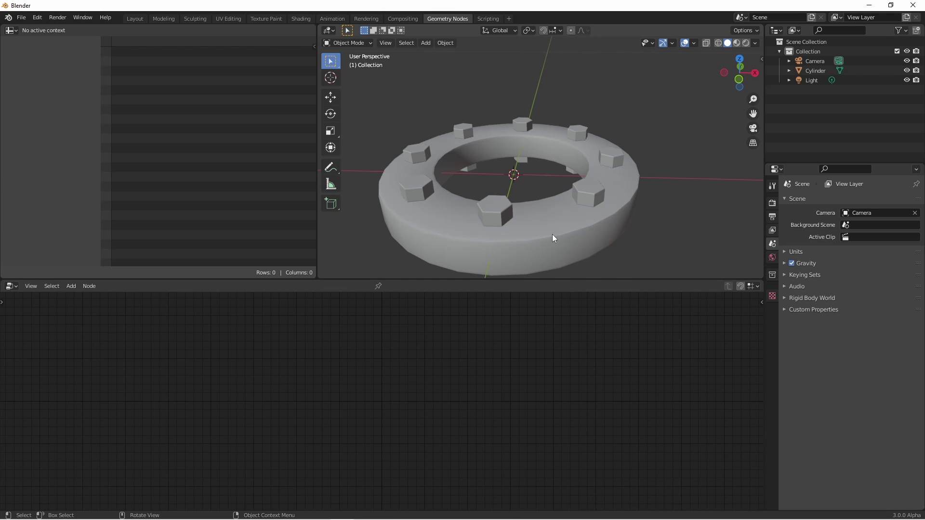
Inspect the bolted flange ring's mesh topology in Edit Mode and return to Object Mode.
key("Tab")
left_click(584, 234)
key("Tab")
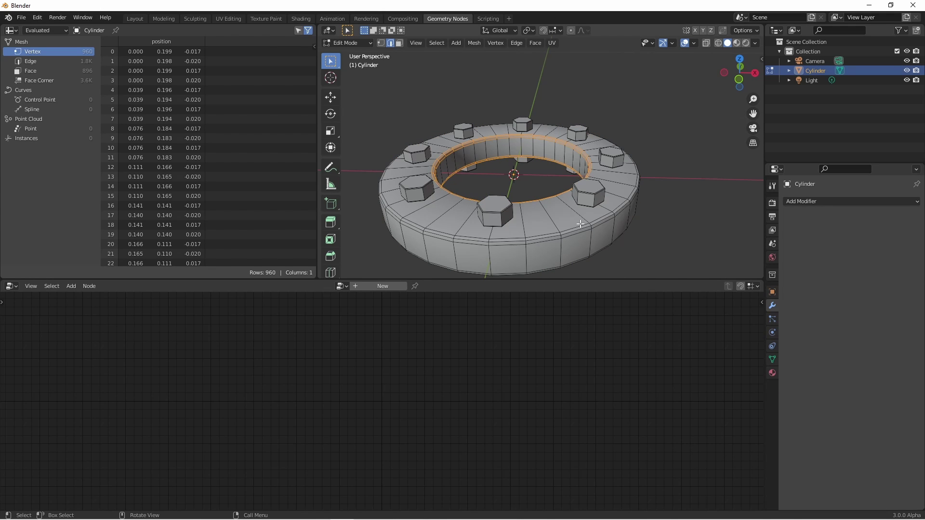
middle_click_drag(580, 224, 522, 126)
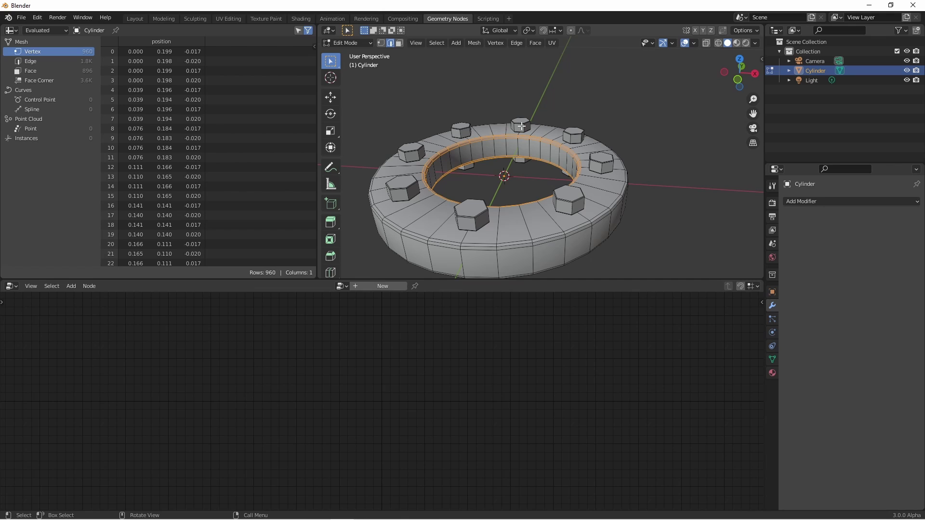
key("Tab")
Add a Bezier curve at the scene origin, aligned to the top view.
scroll(534, 127, "down", 4)
middle_click_drag(504, 145, 504, 186, "shift")
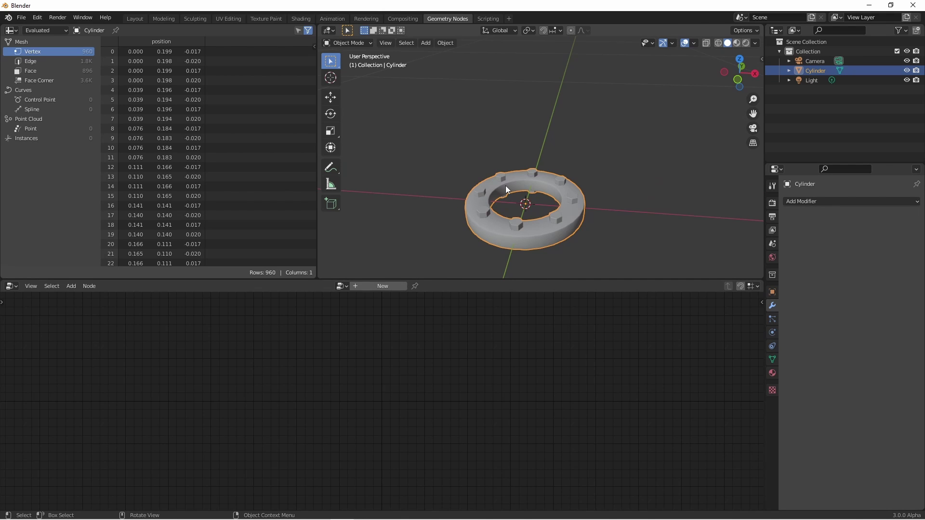
key("KP_7")
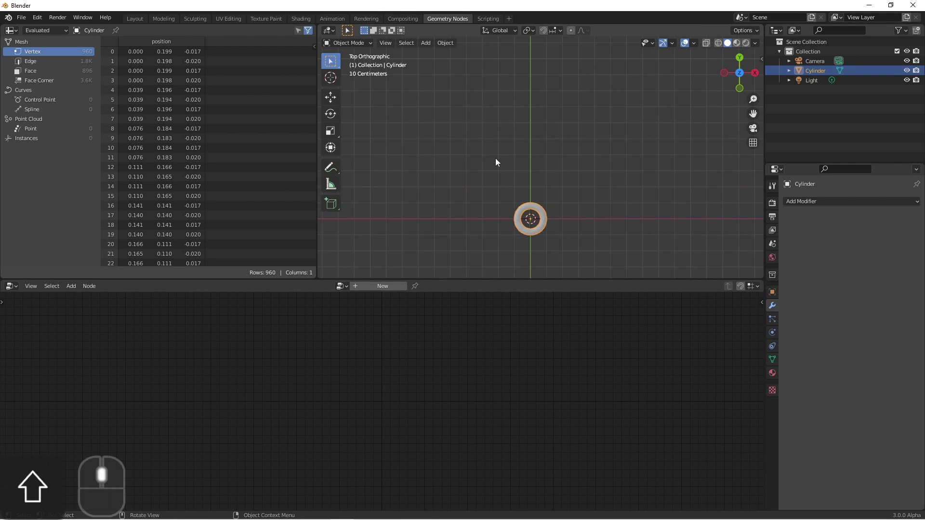
key("shift+a")
mouse_move(491, 152)
left_click(535, 153)
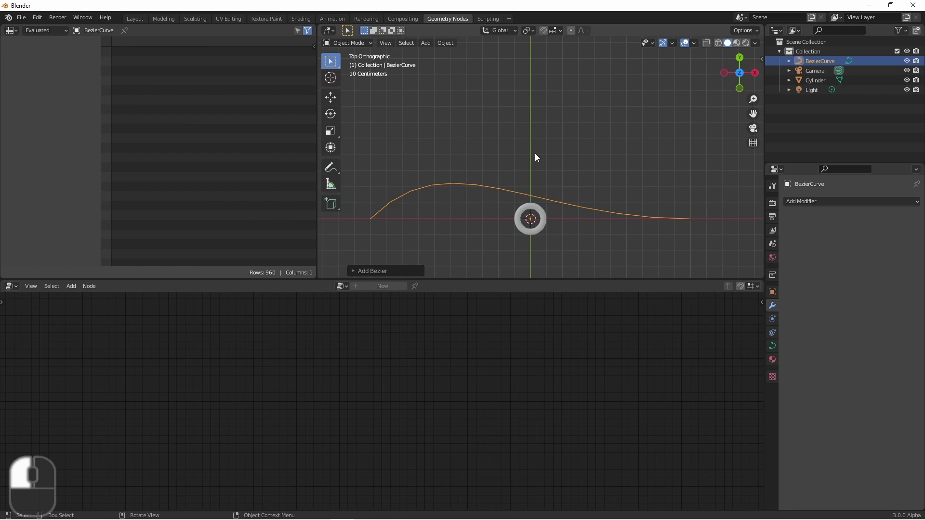
Flatten the Bezier curve into a straight line by scaling its points to 0 along Y, and return to Object Mode.
key("Tab")
key("s")
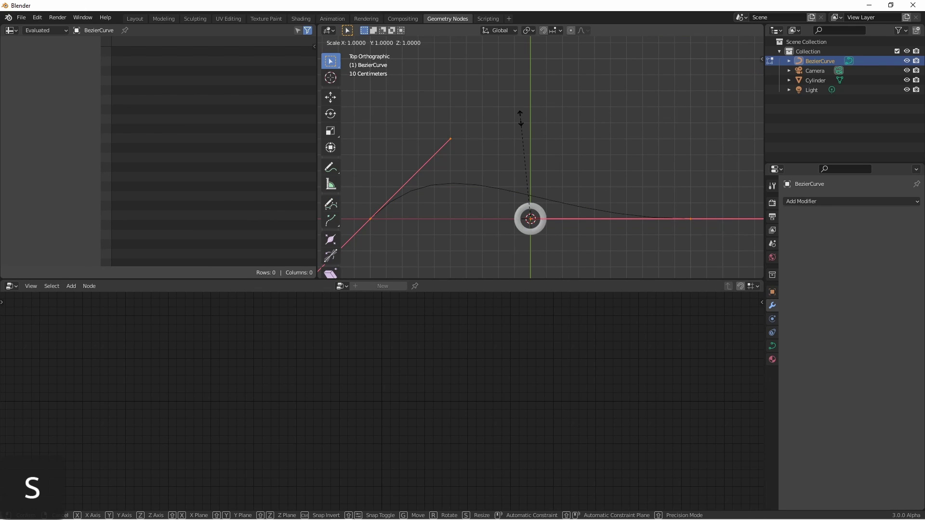
key("y")
key("0")
key("Return")
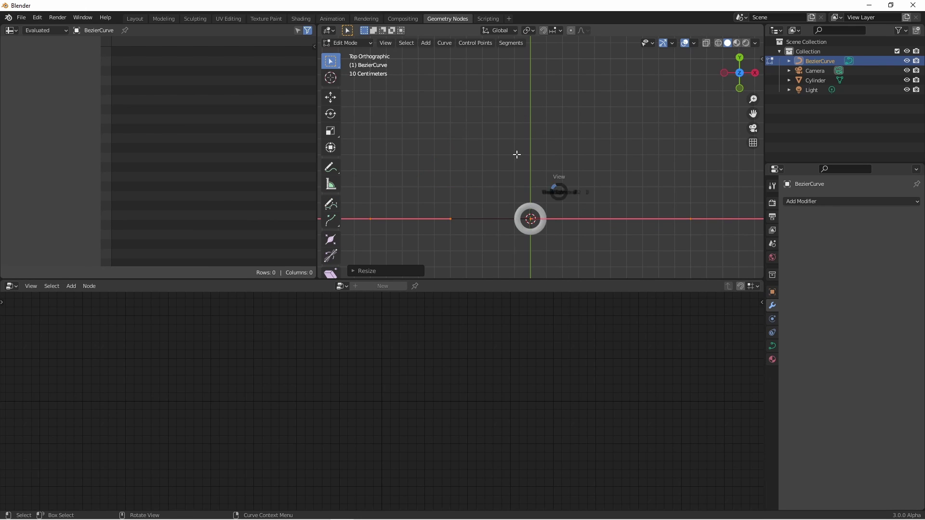
key("Tab")
middle_click_drag(516, 151, 541, 186)
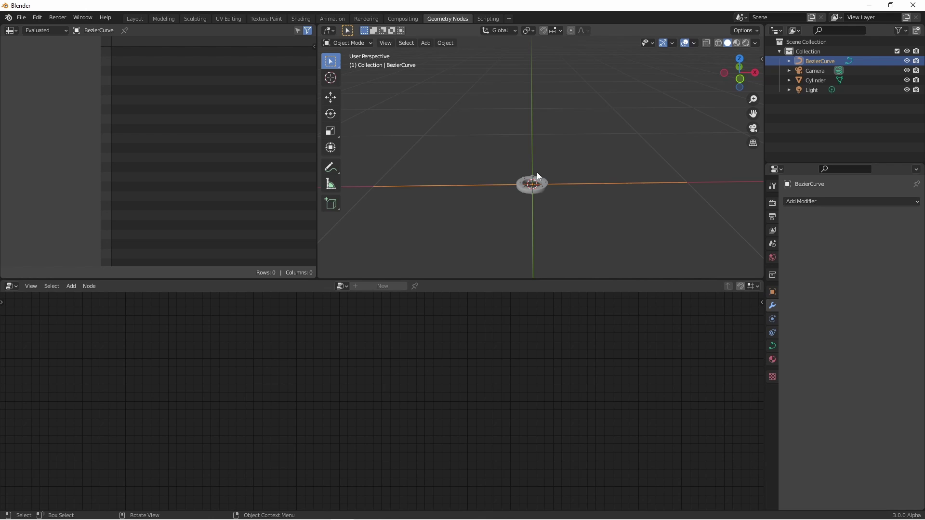
Add a cube at the origin, scale it down to about 0.054, and apply its scale.
left_click(537, 171)
key("shift+a")
left_click(578, 164)
key("ctrl+a")
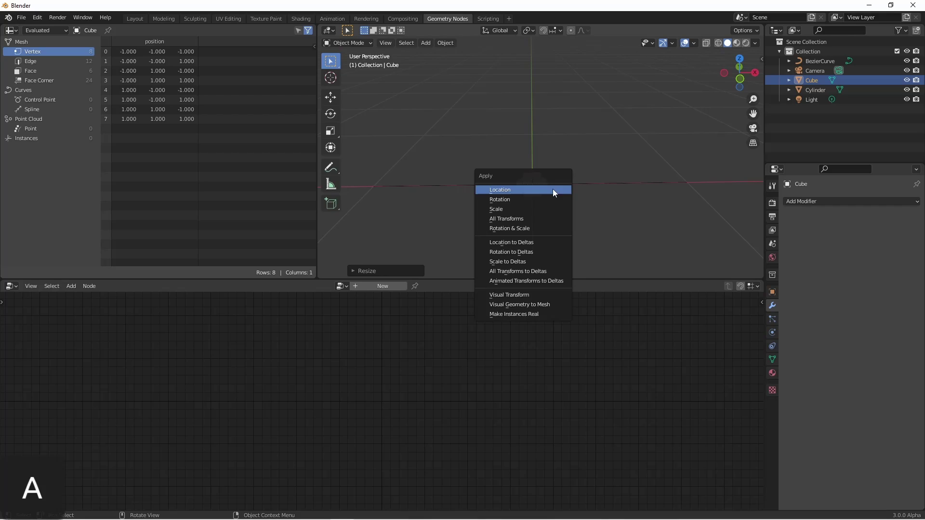
left_click(553, 189)
Create a new geometry node tree on the cube and cut the link between Group Input and Group Output.
left_click(403, 286)
scroll(394, 373, "up", 2)
middle_click_drag(392, 391, 399, 357, "shift")
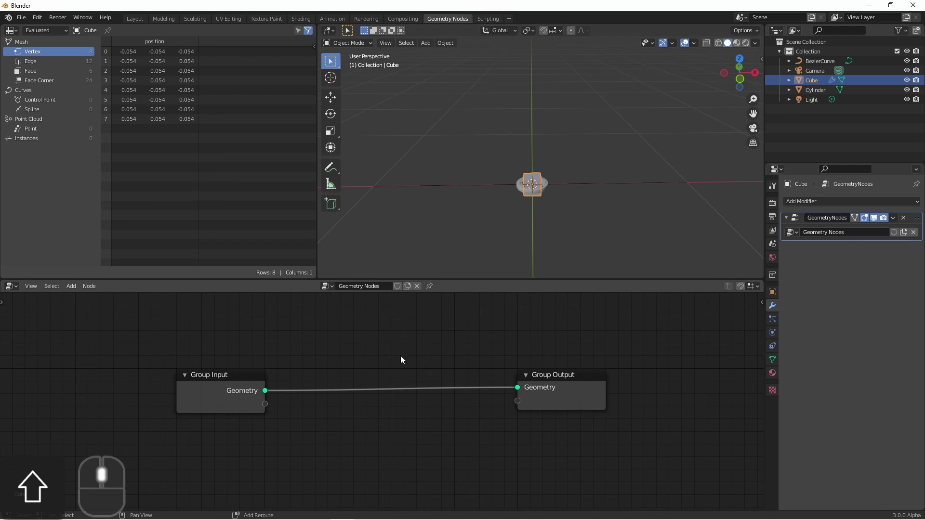
right_click_drag(339, 414, 326, 360, "ctrl")
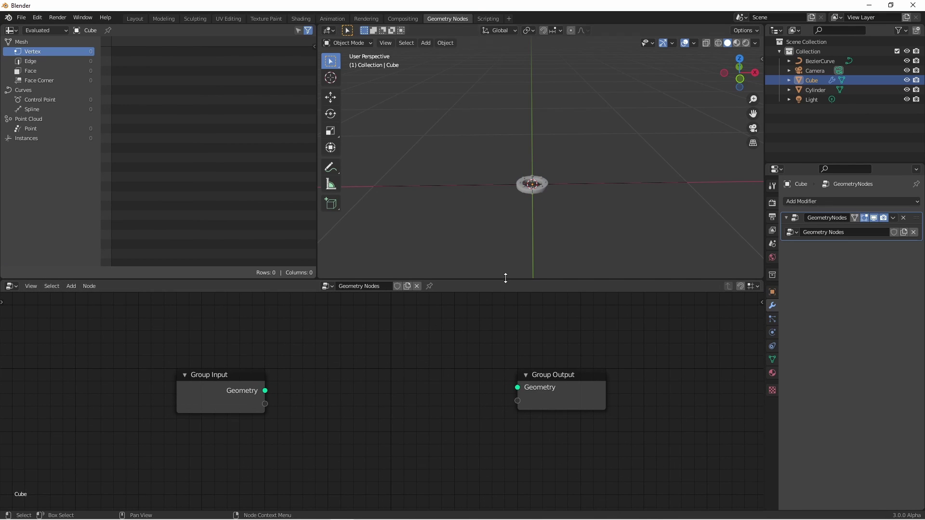
Bring BezierCurve in as an Object Info node and route its geometry through a Curve to Mesh node to Group Output.
left_click_drag(822, 60, 337, 340)
left_click_drag(396, 403, 689, 376)
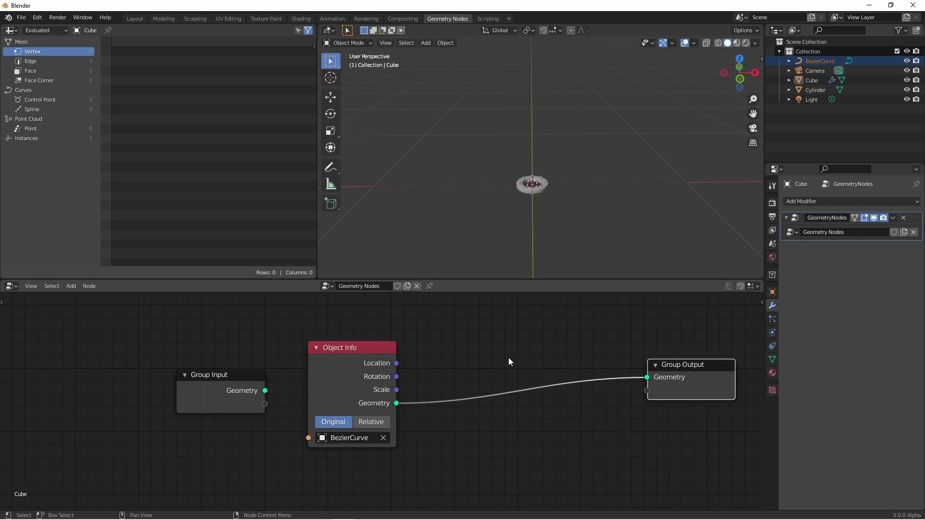
key("shift+a")
left_click(559, 349)
left_click(494, 362)
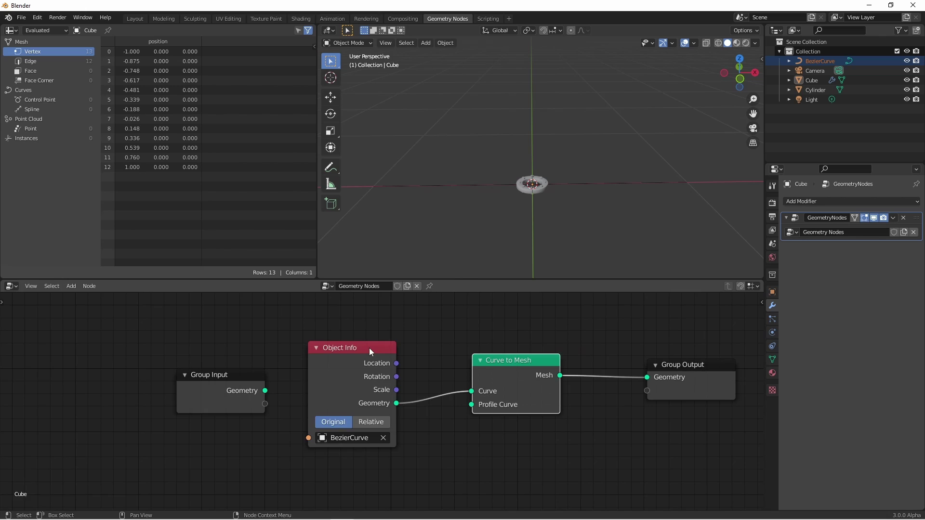
Add a Curve Circle node as the Curve to Mesh profile and set its radius to 0.04 m.
left_click_drag(369, 347, 366, 306)
key("shift+a")
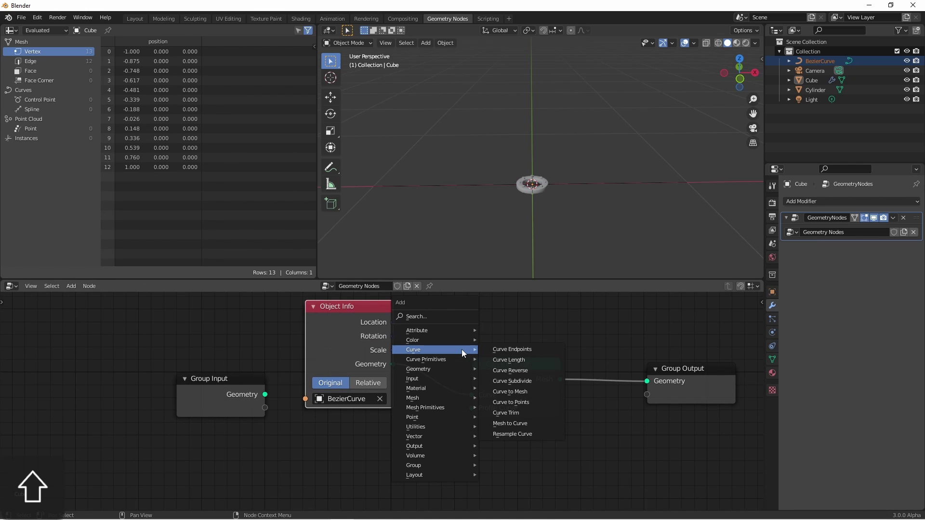
mouse_move(453, 359)
left_click(508, 369)
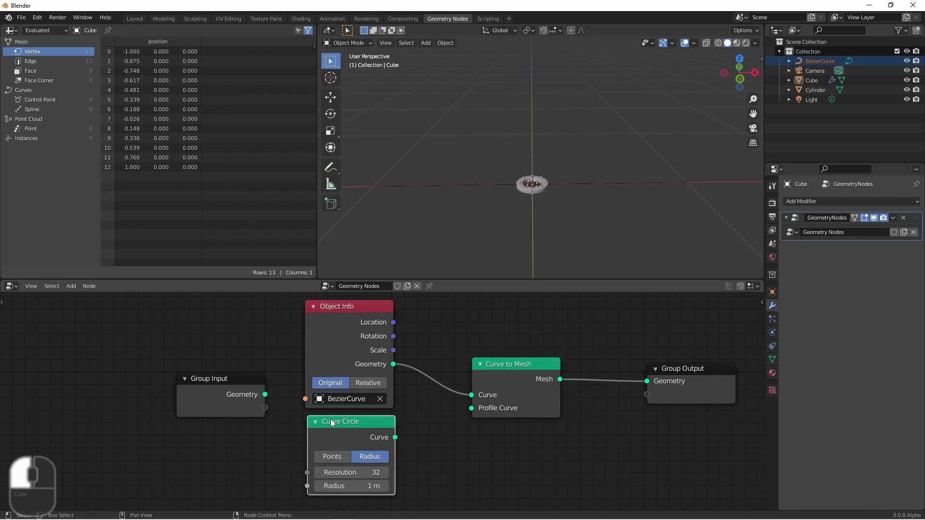
left_click(330, 419)
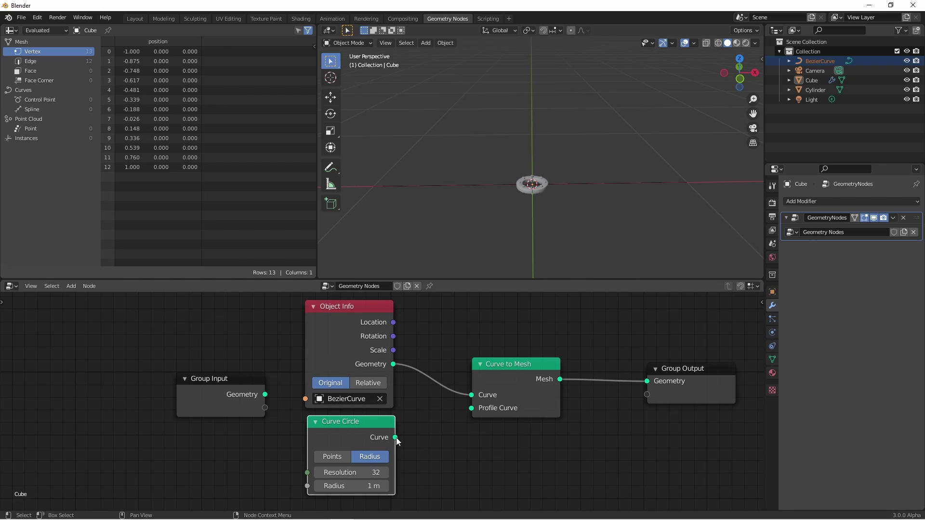
left_click_drag(395, 438, 471, 408)
left_click_drag(354, 486, 331, 486)
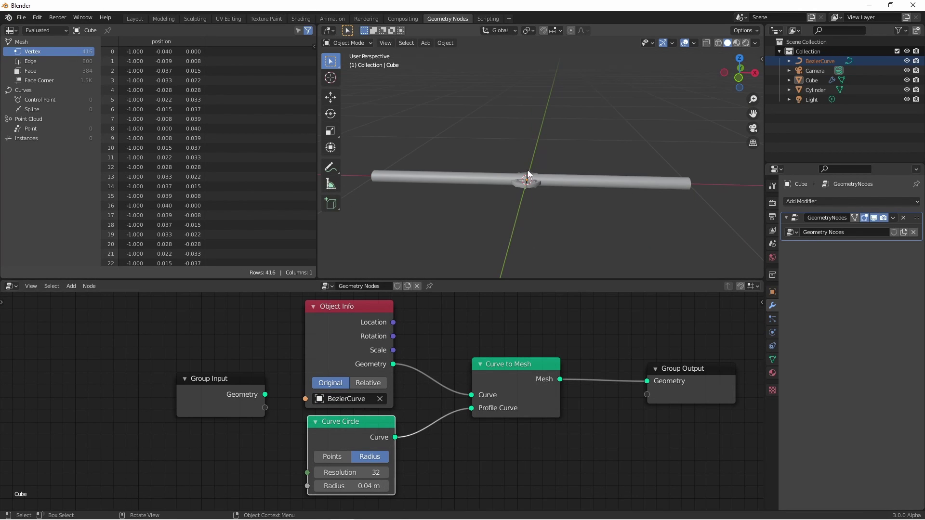
Move the flange ring below the pipe and reselect the cube object that carries the node tree.
mouse_move(554, 214)
middle_mouse_down("shift")
mouse_move(576, 227)
mouse_move(556, 223)
middle_mouse_up("shift")
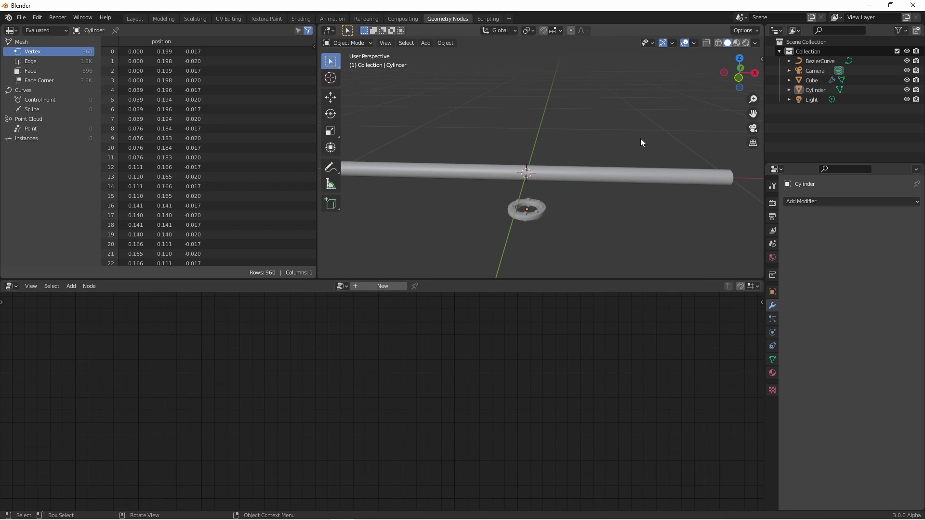
left_click(526, 179)
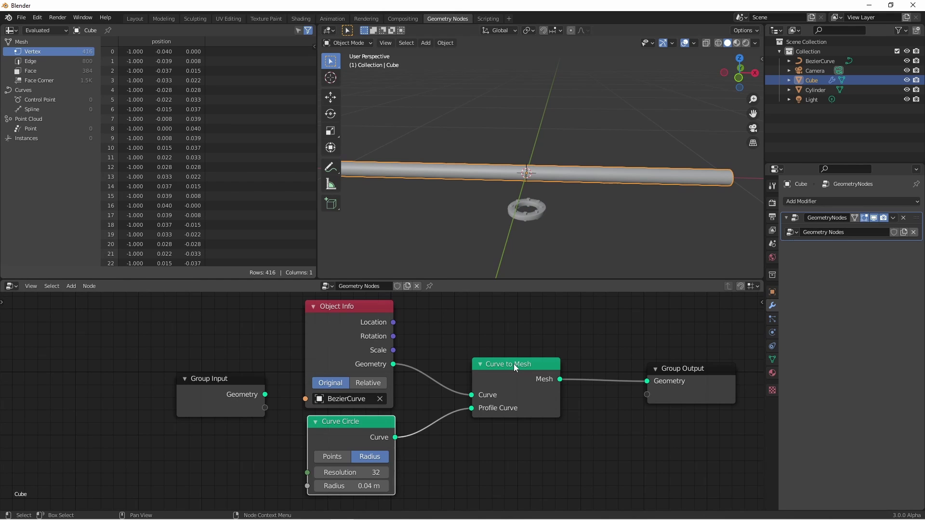
Add a Curve Endpoints node below Curve to Mesh and feed it the Object Info geometry.
left_click_drag(514, 364, 459, 365)
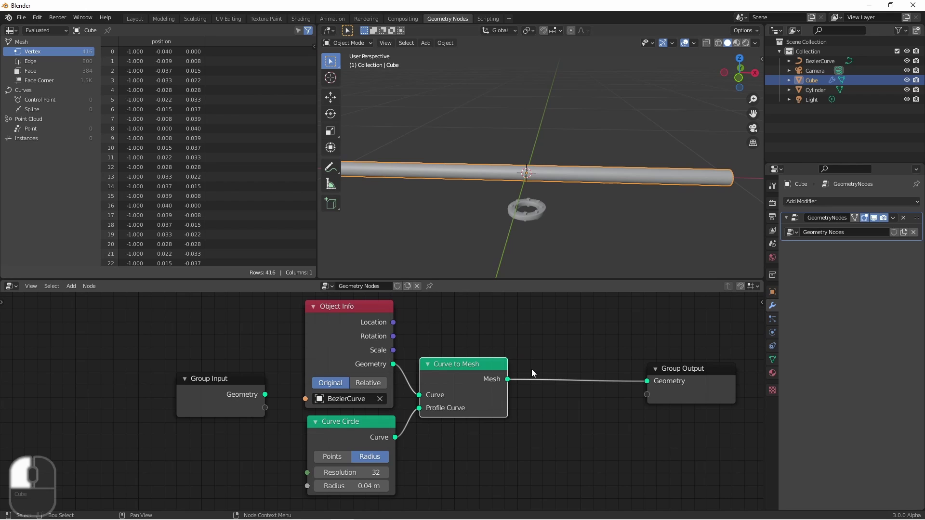
key("shift+a")
left_click(568, 402)
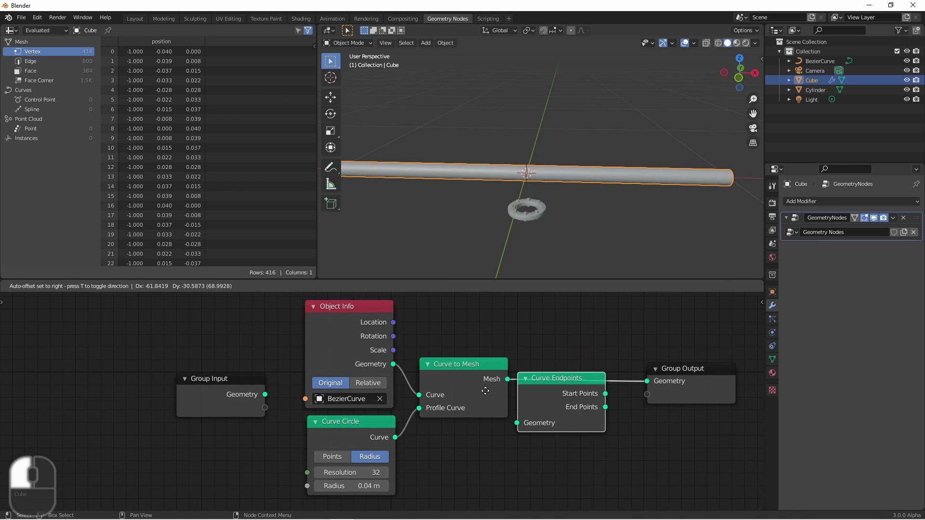
left_click(394, 449)
scroll(409, 308, "down", 3)
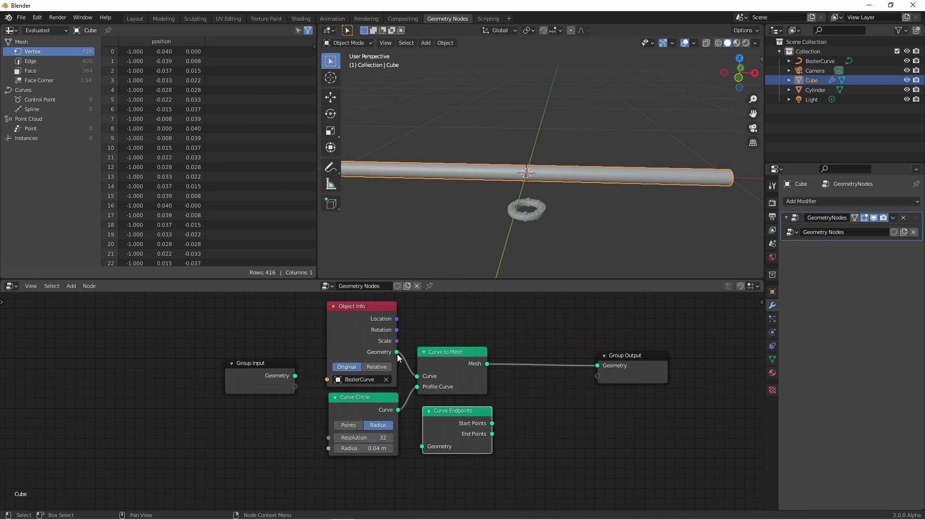
left_click_drag(396, 352, 421, 447)
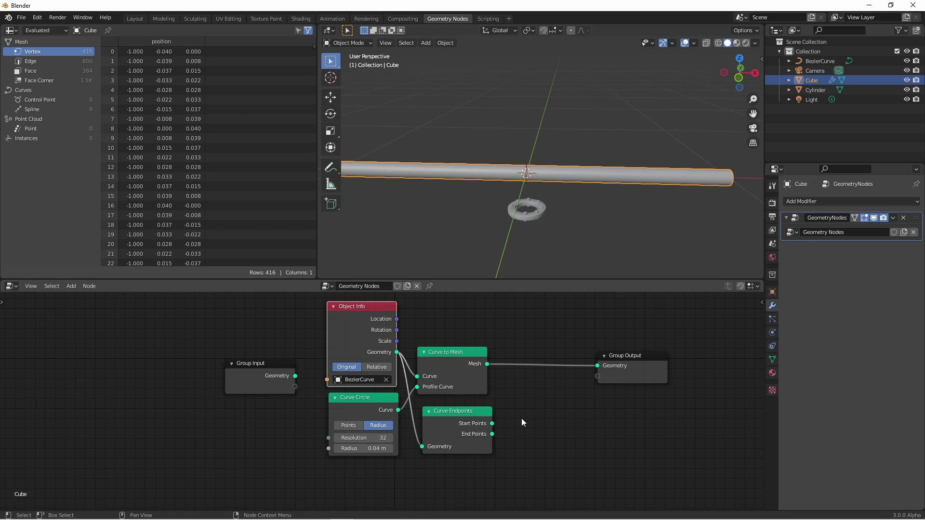
Add a Join Geometry node combining the Start Points and End Points of the Curve Endpoints node.
key("shift+a")
mouse_move(501, 399)
left_click(560, 431)
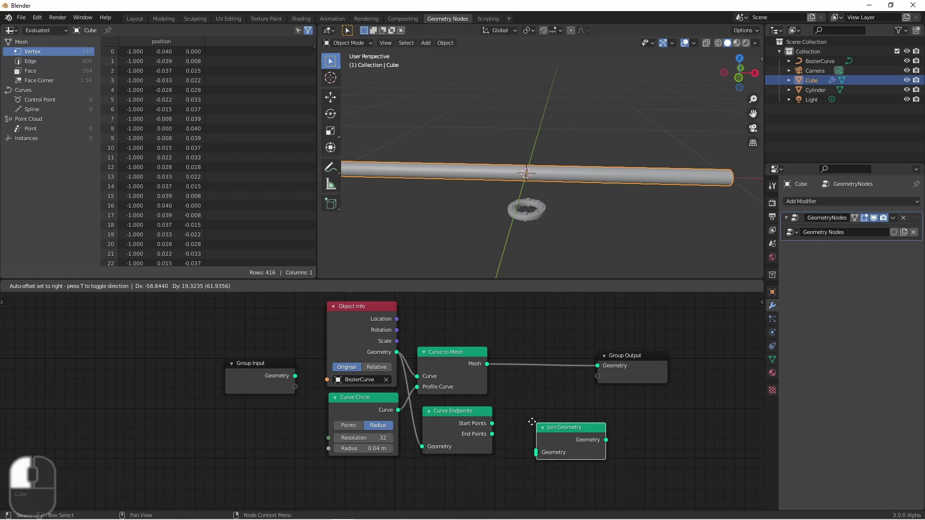
left_click(501, 409)
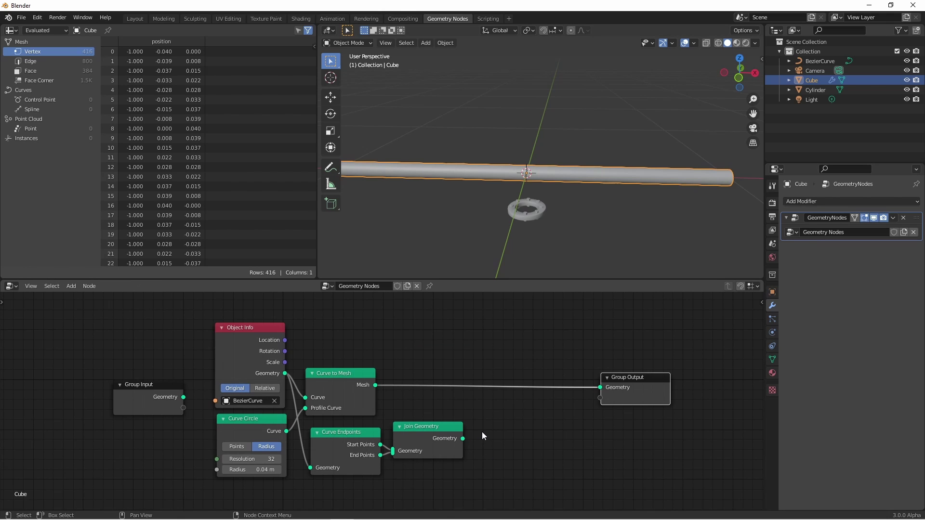
Add a Point Instance node after Join Geometry and set its instanced object to Cylinder.
key("shift+a")
mouse_move(491, 450)
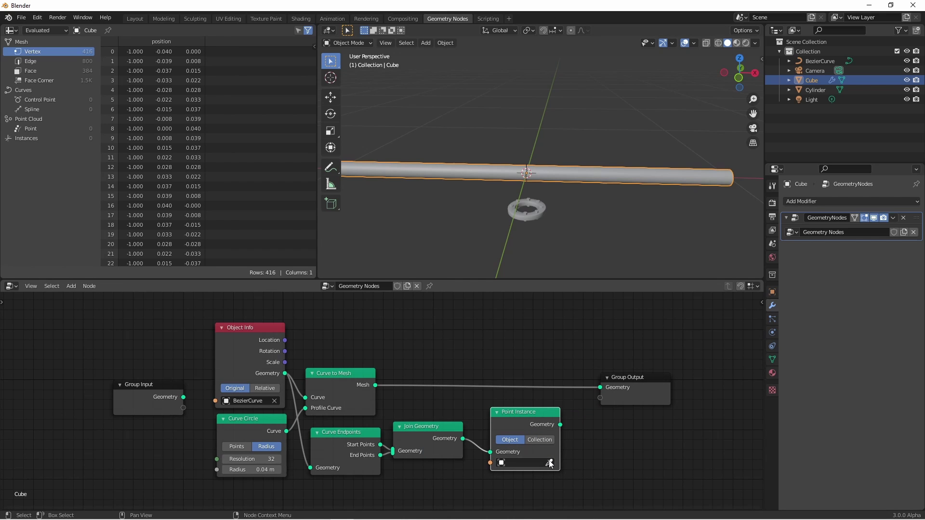
left_click(549, 463)
left_click(528, 207)
Merge the pipe mesh and flange instances with a duplicated Join Geometry node before Group Output, and set the Curve Circle radius to 0.13 m.
left_click_drag(626, 377, 700, 374)
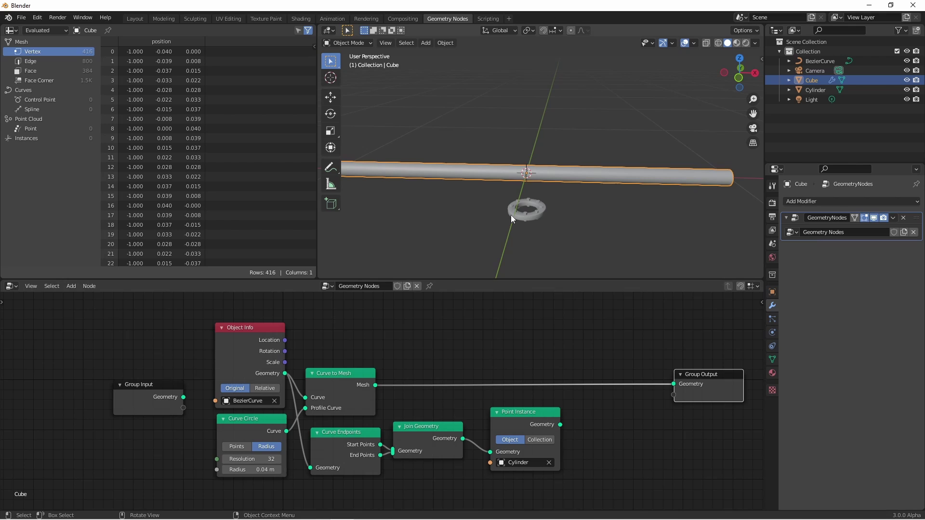
left_click(431, 426)
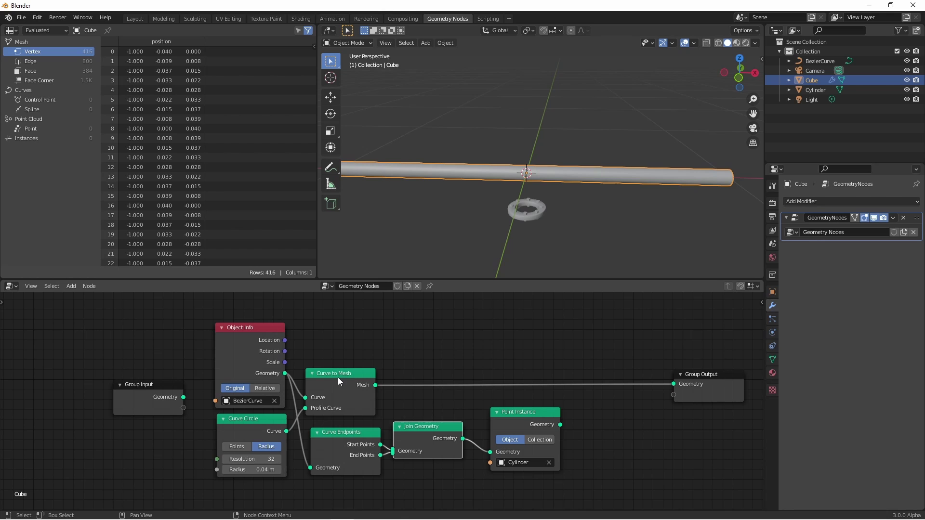
key("shift+d")
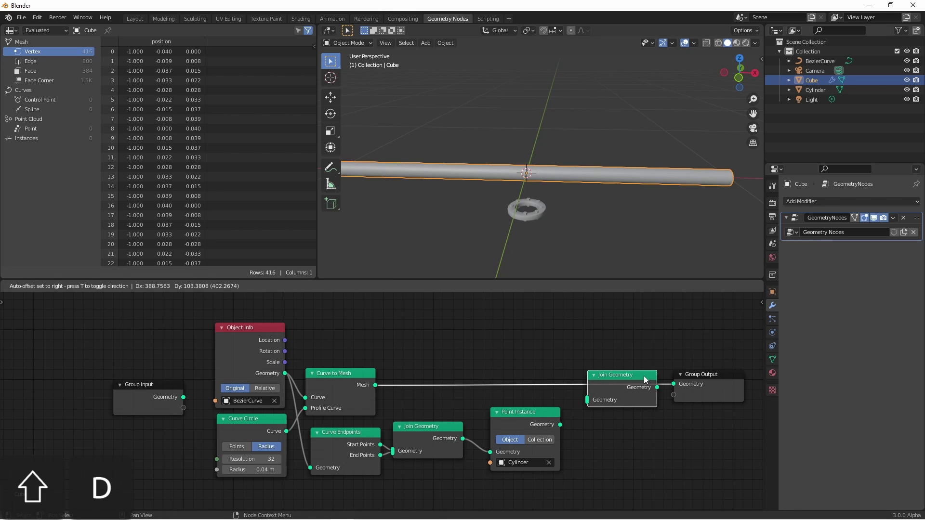
left_click(626, 373)
left_click_drag(560, 425, 568, 404)
left_click_drag(591, 375, 611, 377)
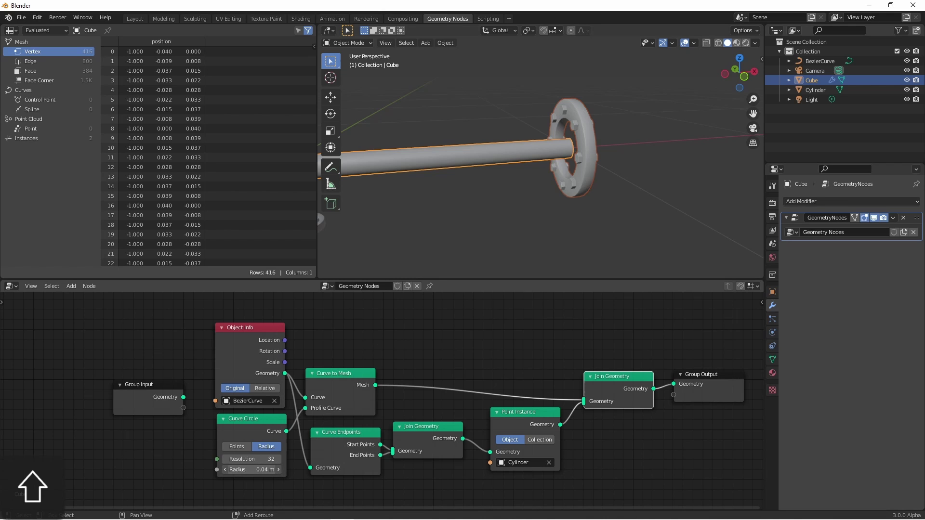
left_click_drag(250, 470, 370, 299)
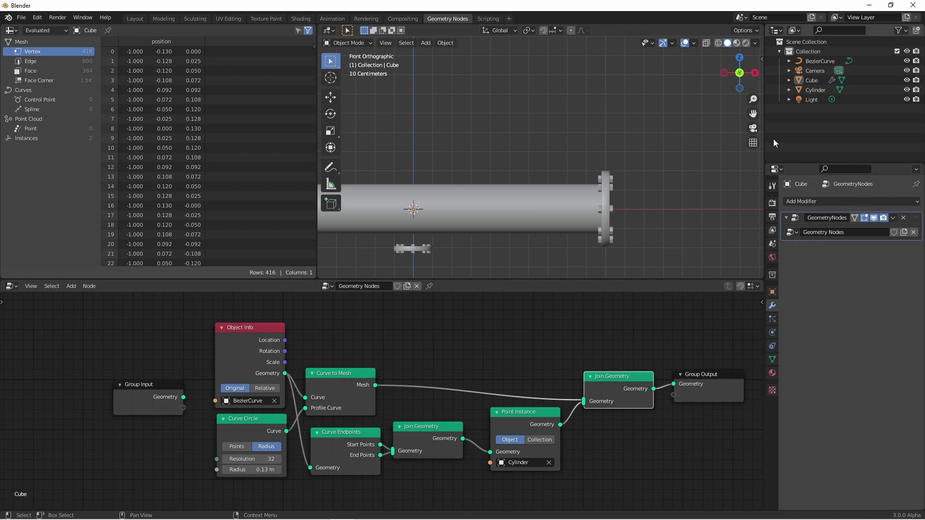
Edit the Bezier curve and shorten the handles of its end point on the positive X side by scaling.
left_click(819, 61)
key("Tab")
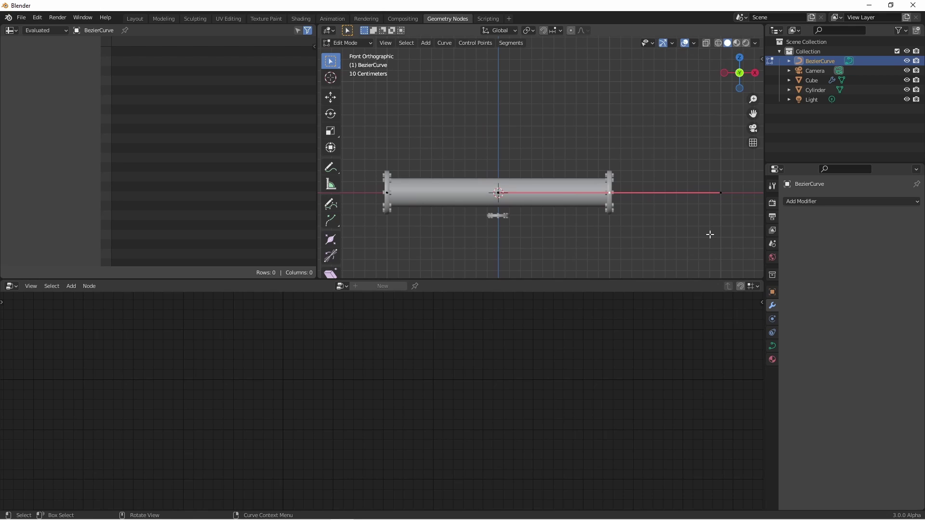
key("s")
left_click(616, 200)
Duplicate the curve's positive X end point, cancelling the copy's move along X so it stays in place.
scroll(616, 199, "up", 8)
middle_click_drag(598, 176, 481, 168, "shift")
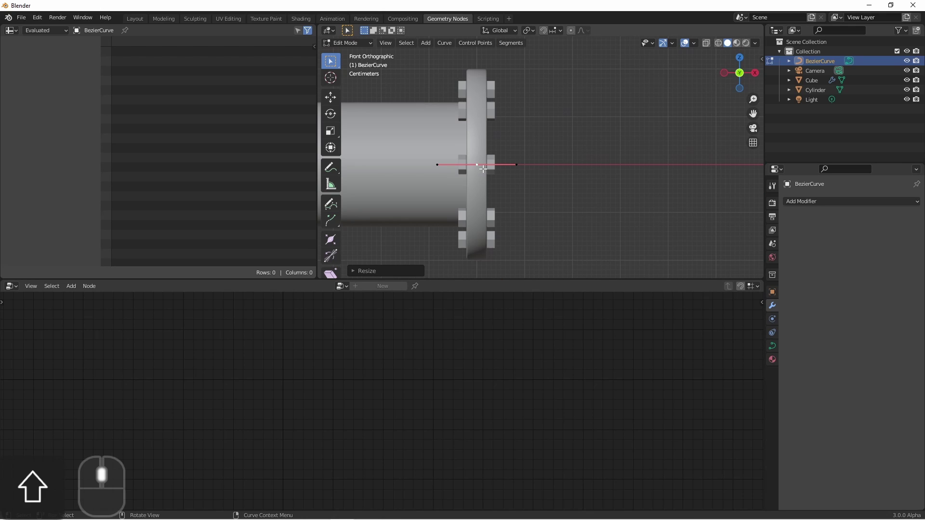
key("shift+d")
middle_click(487, 168)
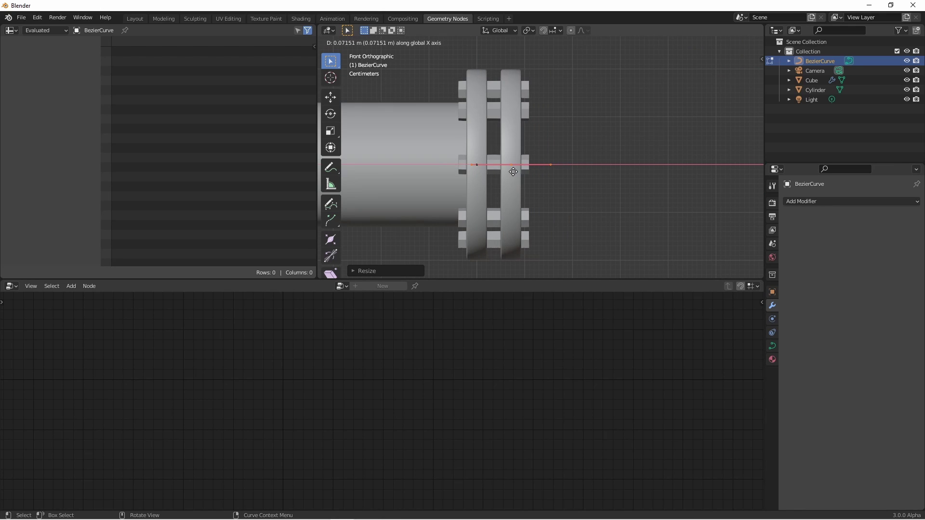
right_click(492, 166)
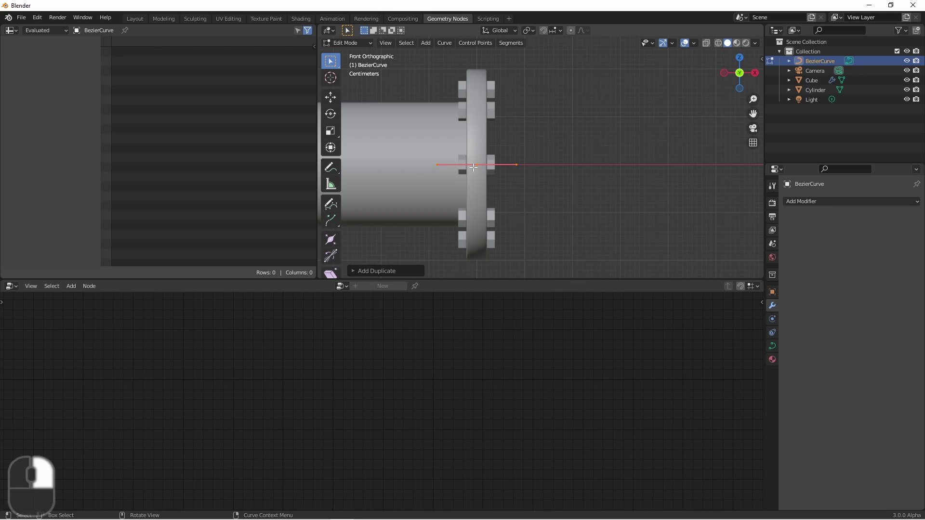
Move the duplicated end point along the X axis until its flange sits flush against the original flange.
key("g")
middle_click(479, 144)
left_click(496, 147)
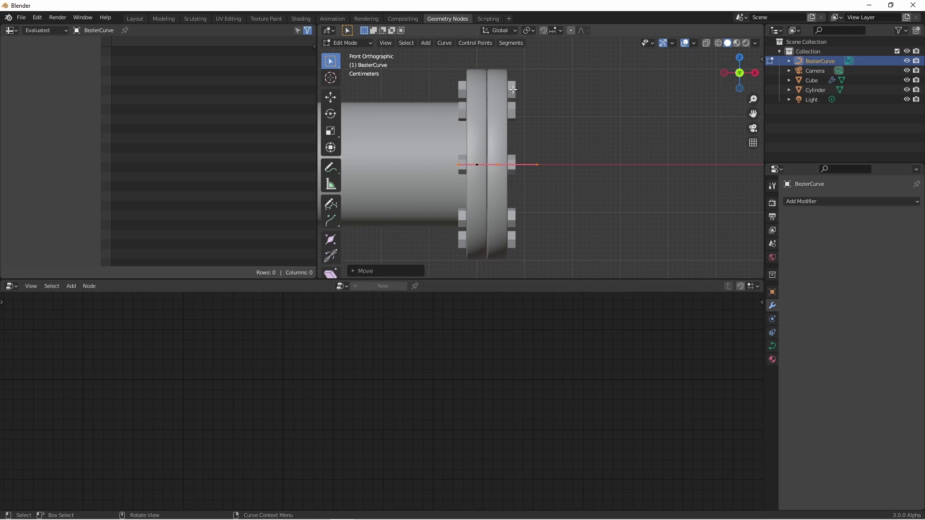
Extrude the duplicated point along the positive X axis to add a straight pipe section past the flange joint.
scroll(519, 176, "down", 1)
middle_click_drag(518, 175, 456, 178, "shift")
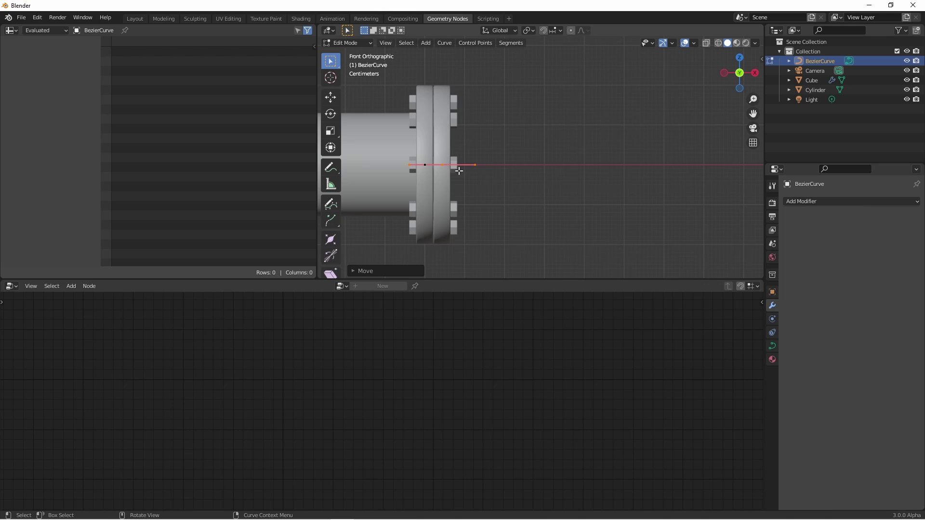
key("e")
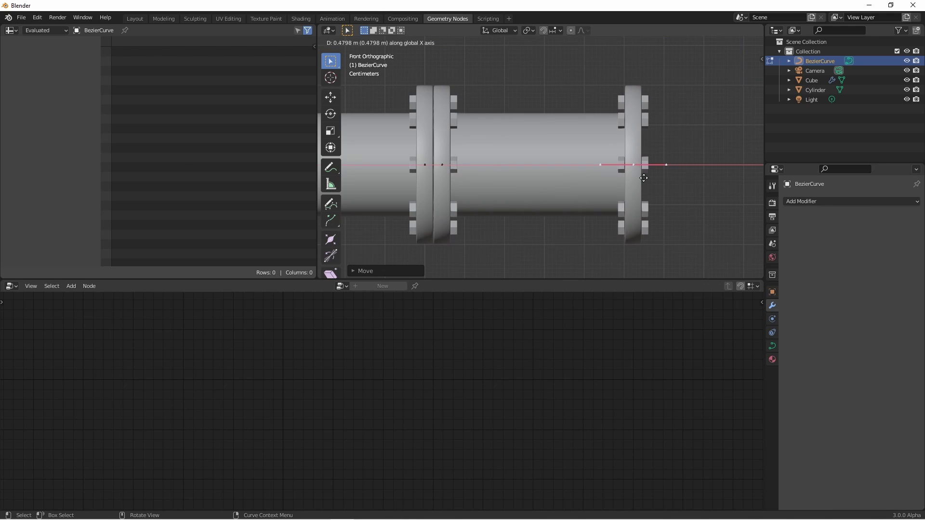
left_click(621, 165)
scroll(622, 165, "down", 1)
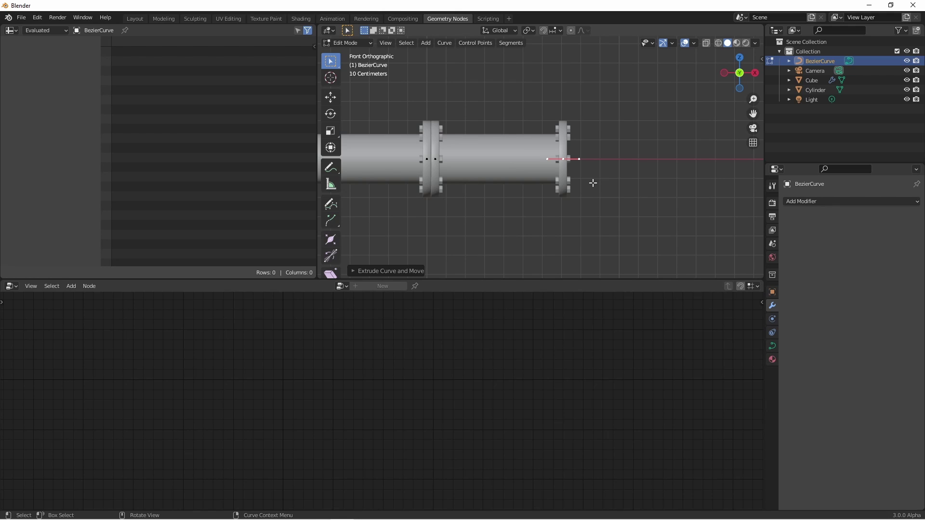
Extrude the new end point upward along the Z axis and rotate the resulting point so its flange faces up.
key("shift")
middle_click_drag(565, 151, 536, 212, "shift")
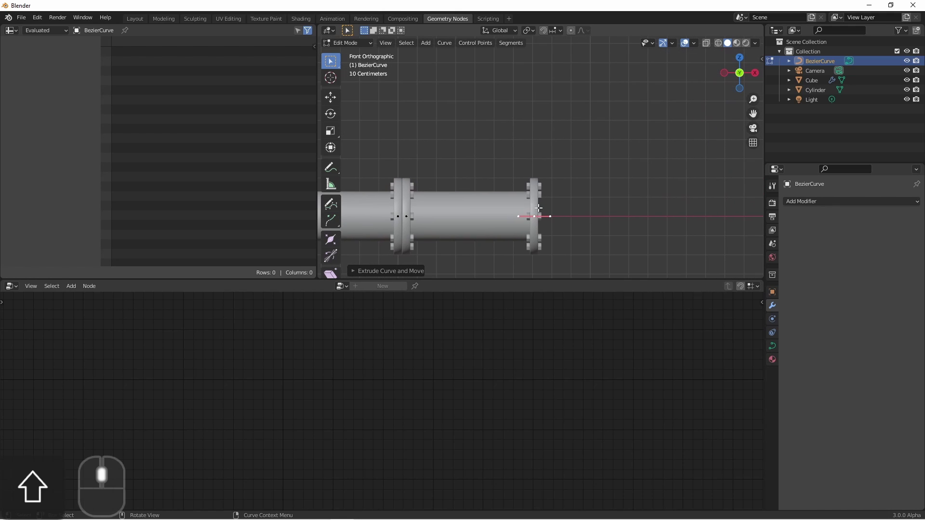
key("e")
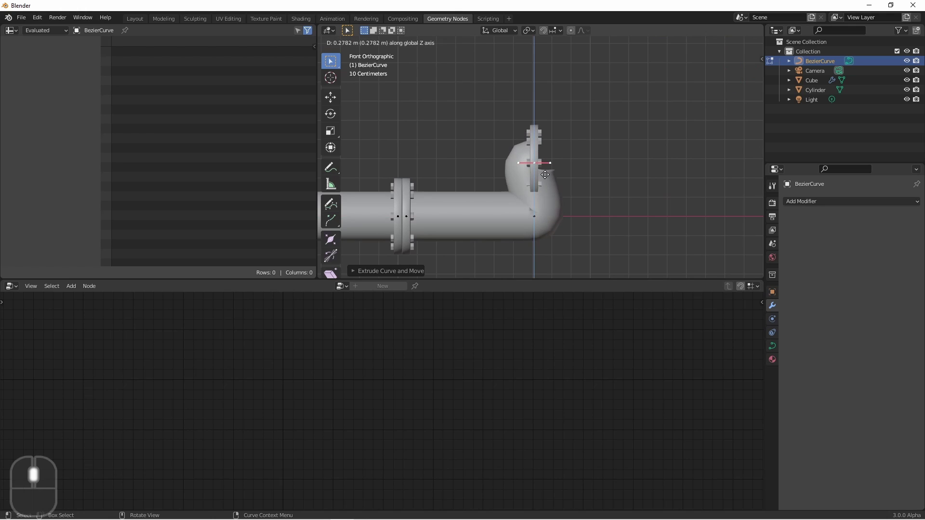
left_click(539, 99)
key("r")
key("ctrl")
left_click(558, 61)
key("Tab")
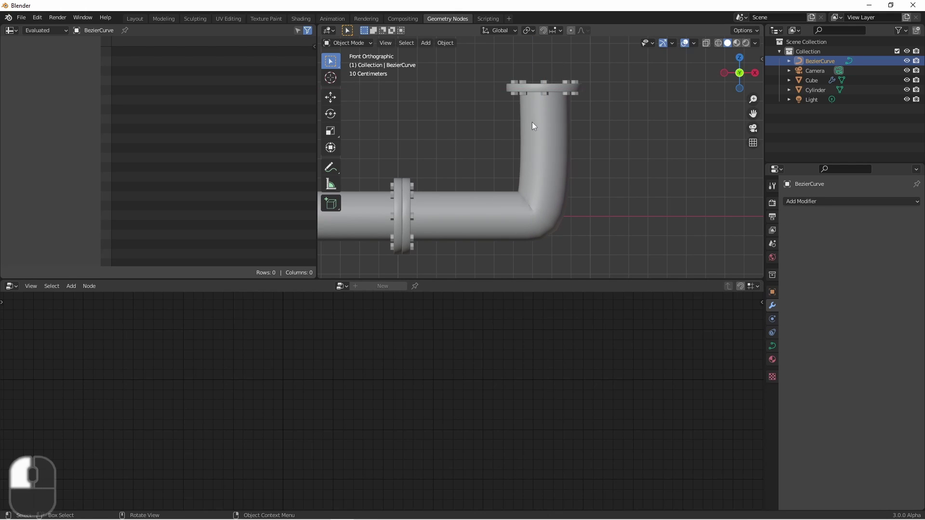
Scale, move and rotate the control point at the bend to shape the elbow between the horizontal and vertical pipe sections.
key("Tab")
key("s")
left_click(561, 168)
key("g")
left_click(561, 155)
key("r")
left_click(582, 170)
key("Tab")
middle_click_drag(581, 170, 567, 166)
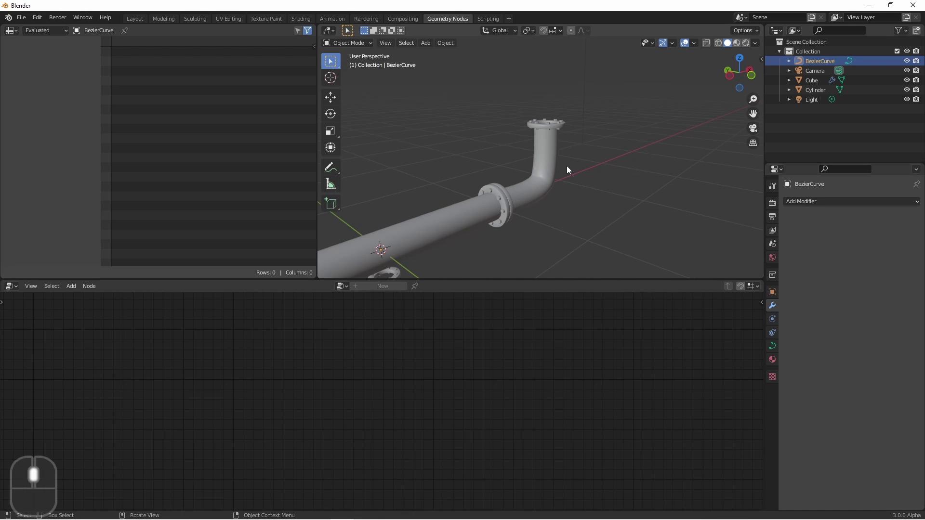
key("Tab")
middle_click_drag(539, 126, 577, 140)
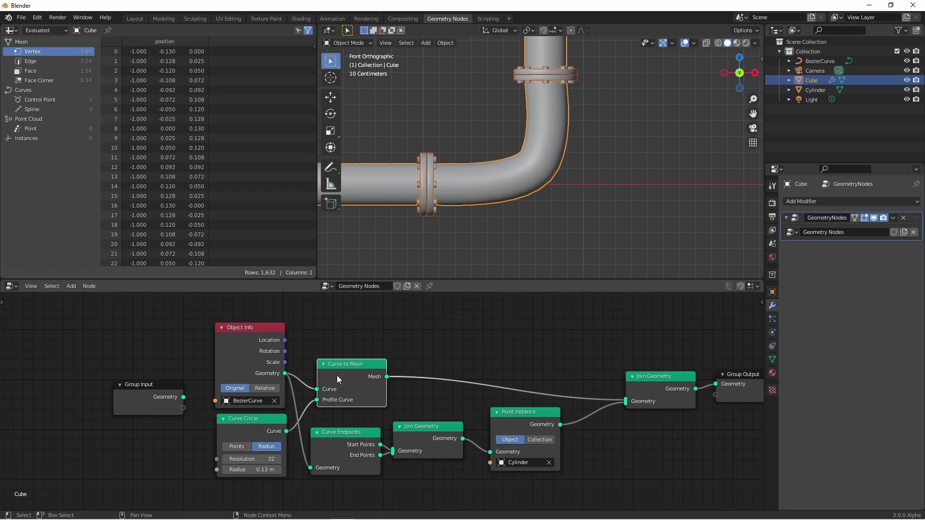
Insert a Resample Curve node between Object Info and Curve to Mesh, with its Count set to 13.
key("g")
left_click(428, 367)
key("shift+a")
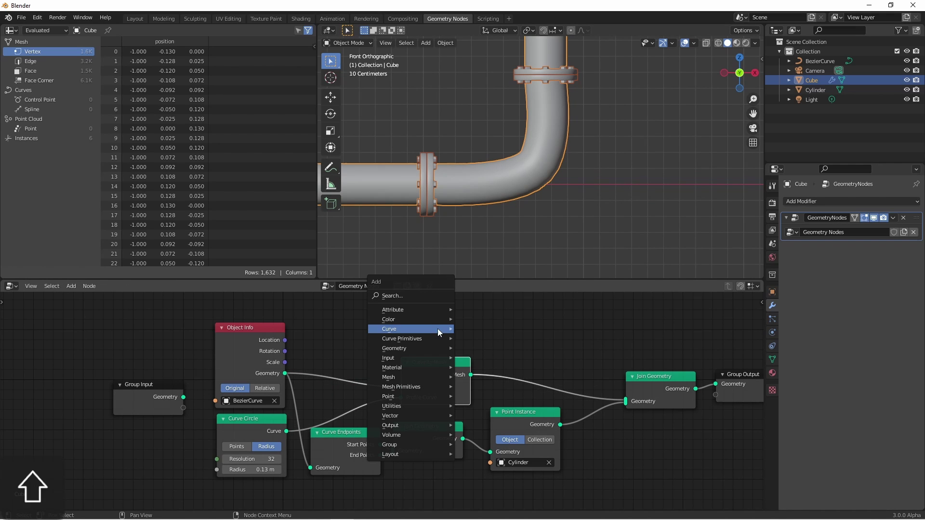
mouse_move(438, 329)
left_click(487, 413)
left_click(381, 366)
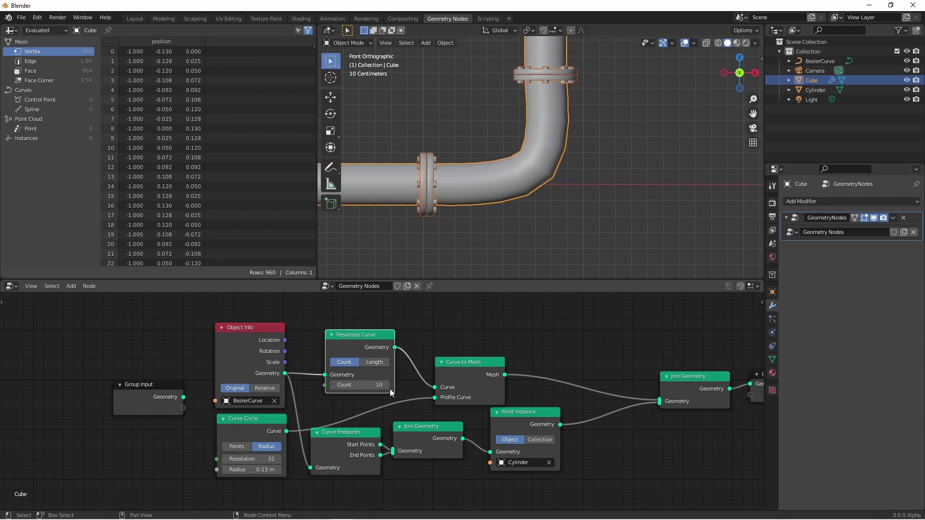
left_click(386, 384)
Give the elbow's control point Vector handles and move it outward to form a sharp corner in the pipe.
left_click(531, 172)
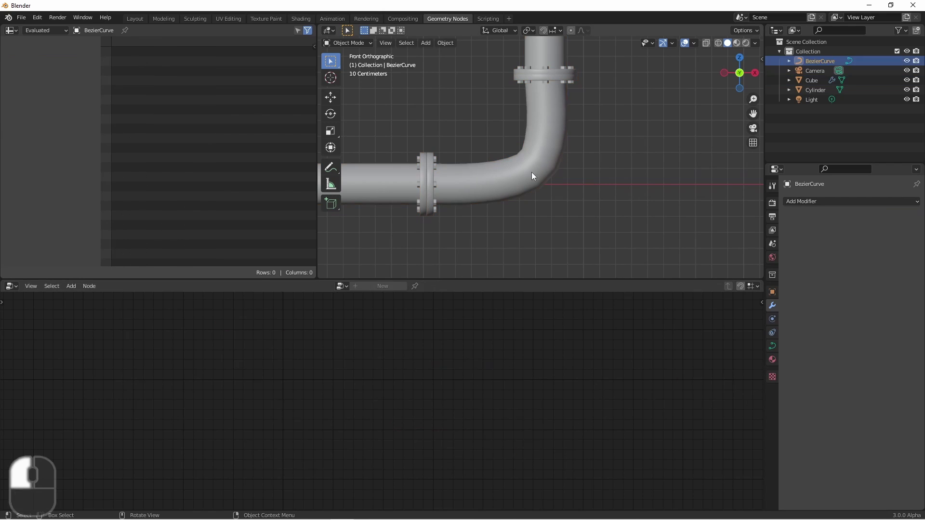
key("Tab")
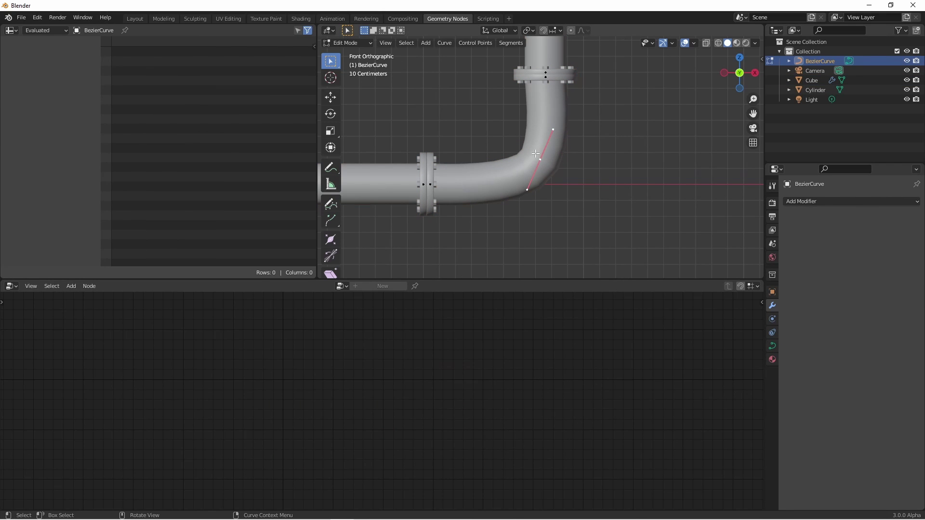
key("v")
key("v")
key("g")
left_click(547, 178)
key("Tab")
Set the Count of the pipe's Resample Curve node to 288.
left_click(541, 178)
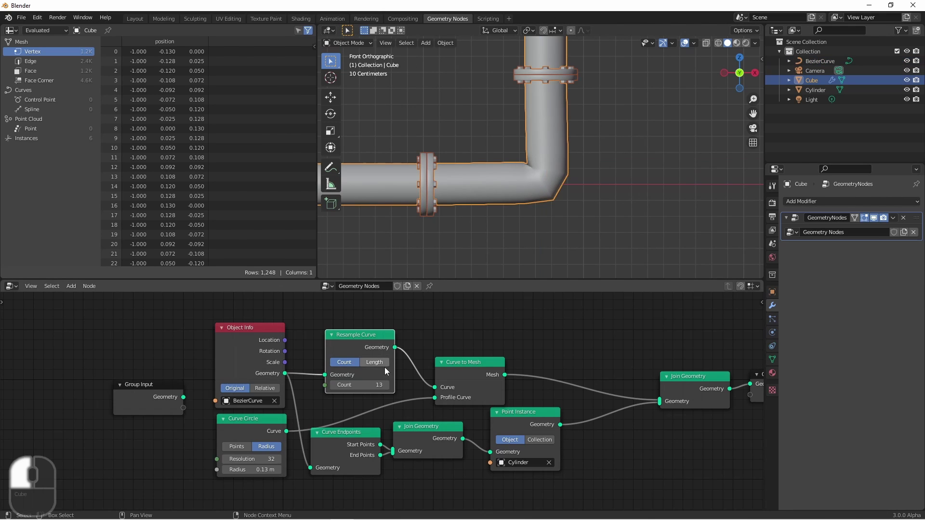
left_click_drag(381, 385, 482, 385)
Extrude the Bezier curve beyond the flange joint on the negative X side, forming a bend that turns upward.
key("Tab")
middle_click_drag(516, 157, 514, 136)
scroll(593, 198, "down", 3)
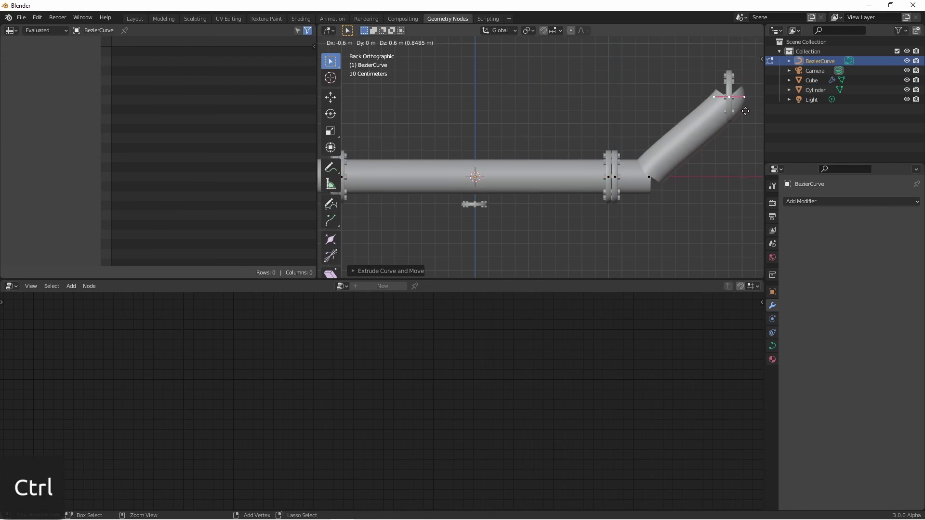
left_click(745, 70)
middle_click_drag(699, 131, 587, 159, "shift")
key("a")
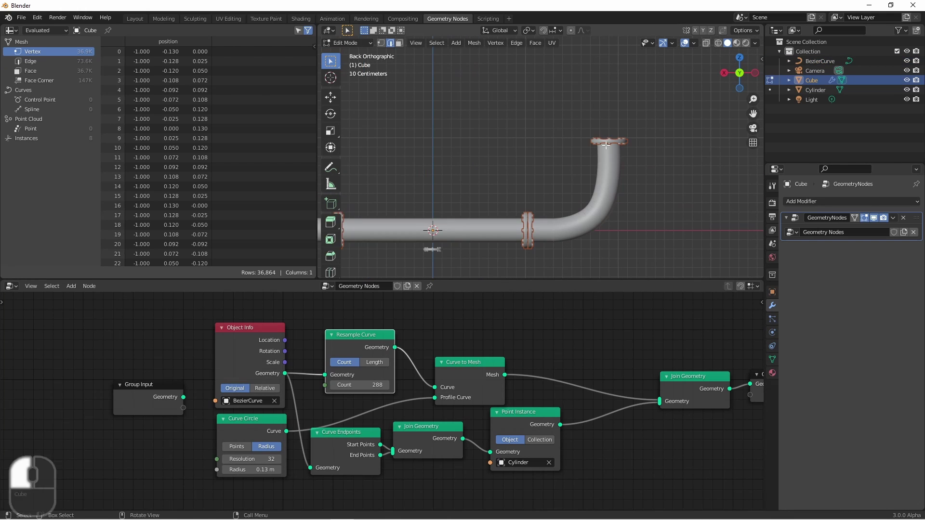
Rotate the newly extruded end point above the bend so the pipe curls back and its flange faces down.
key("r")
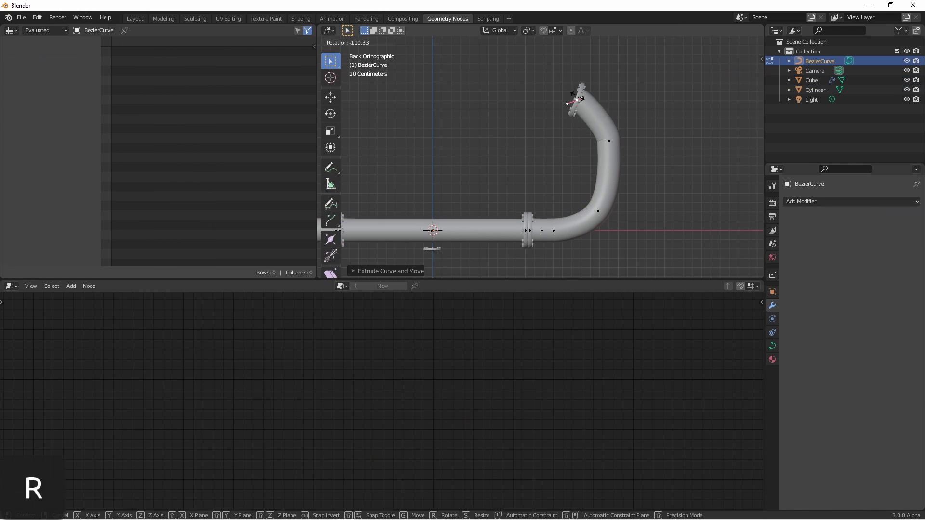
left_click(574, 95)
key("Tab")
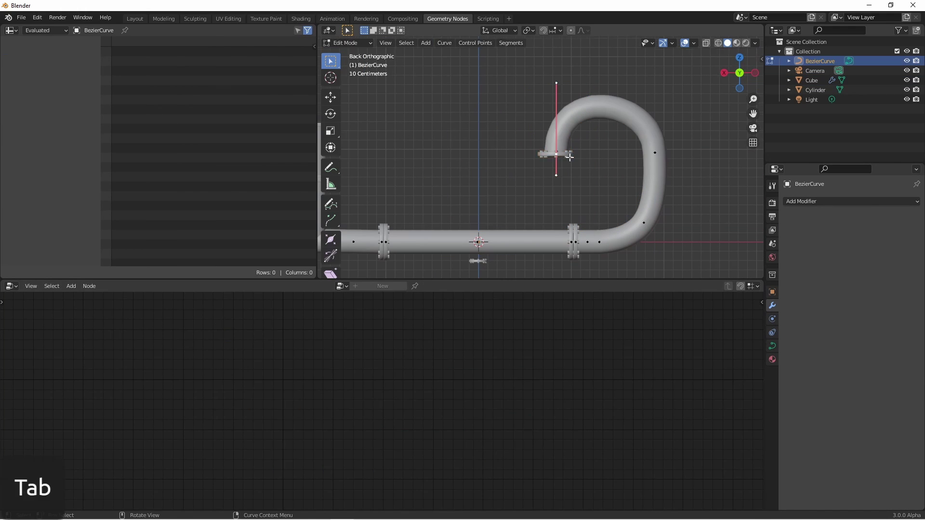
key("Tab")
middle_click_drag(459, 122, 542, 199)
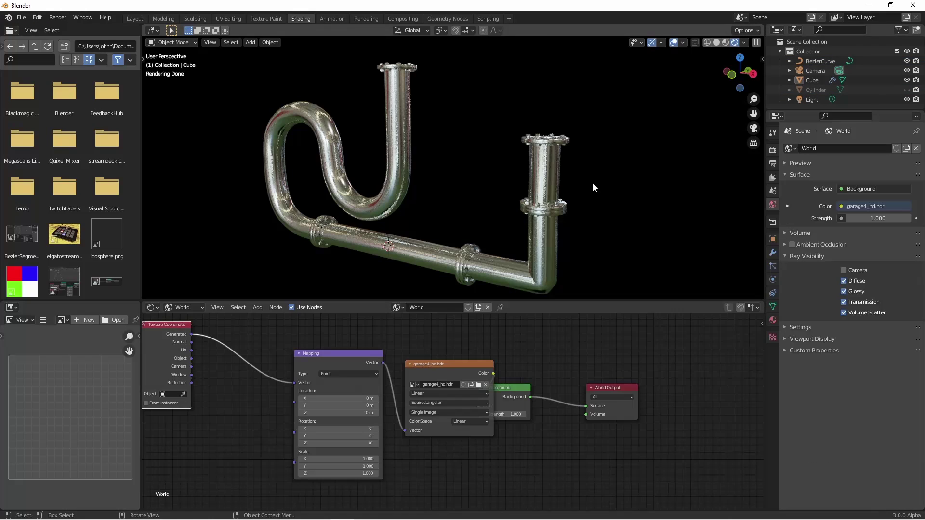